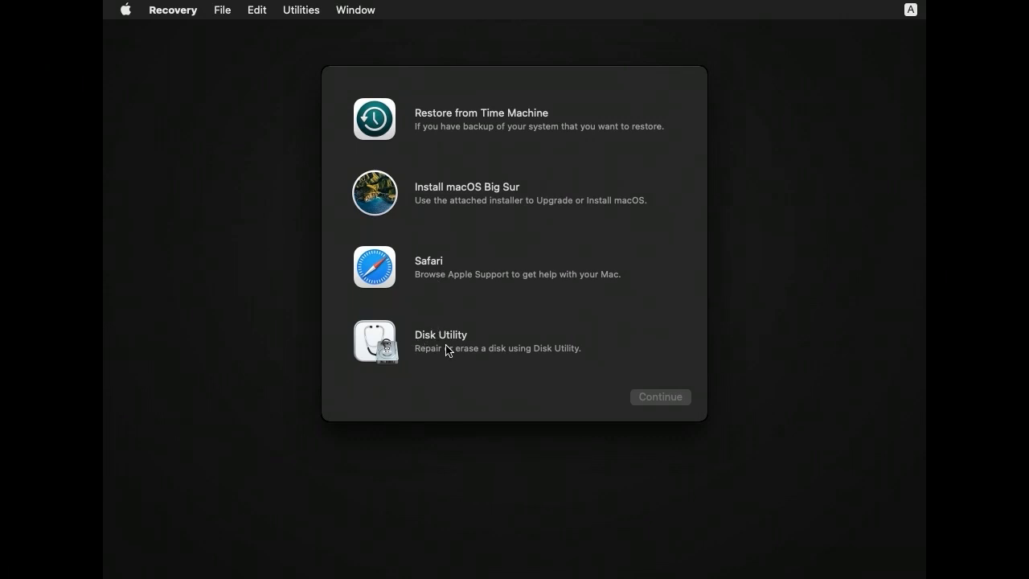
Step: In Disk Utility, erase VMware Virtual SATA Hard Drive Media as "Boot" with the APFS format and the GUID Partition Map scheme
left_click(387, 338)
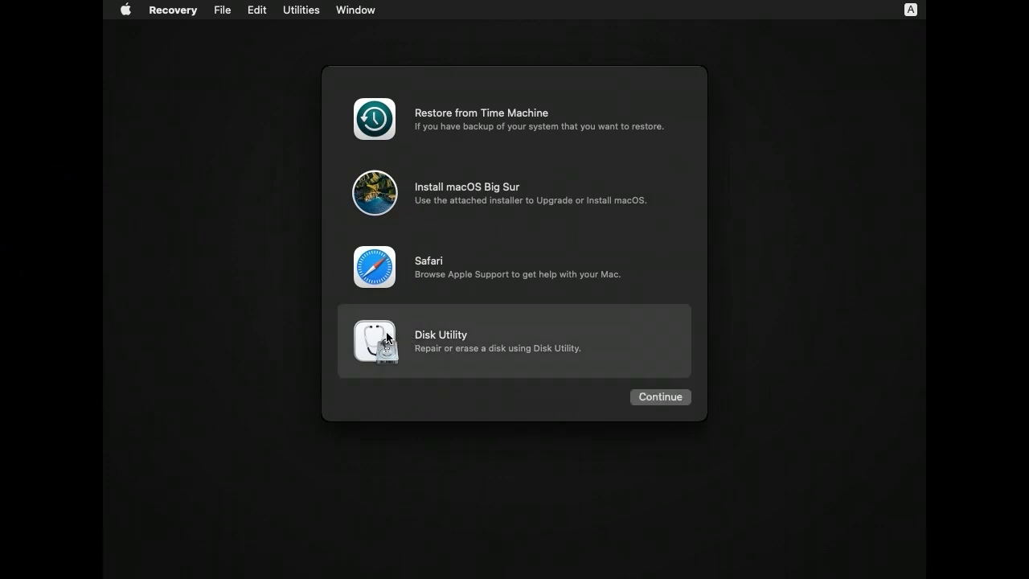
left_click(666, 396)
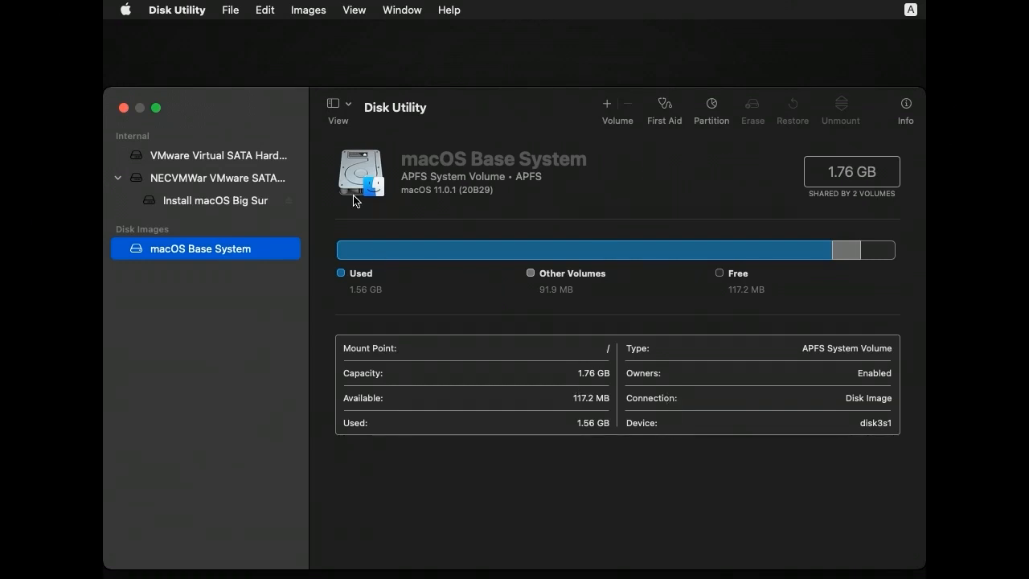
left_click(241, 157)
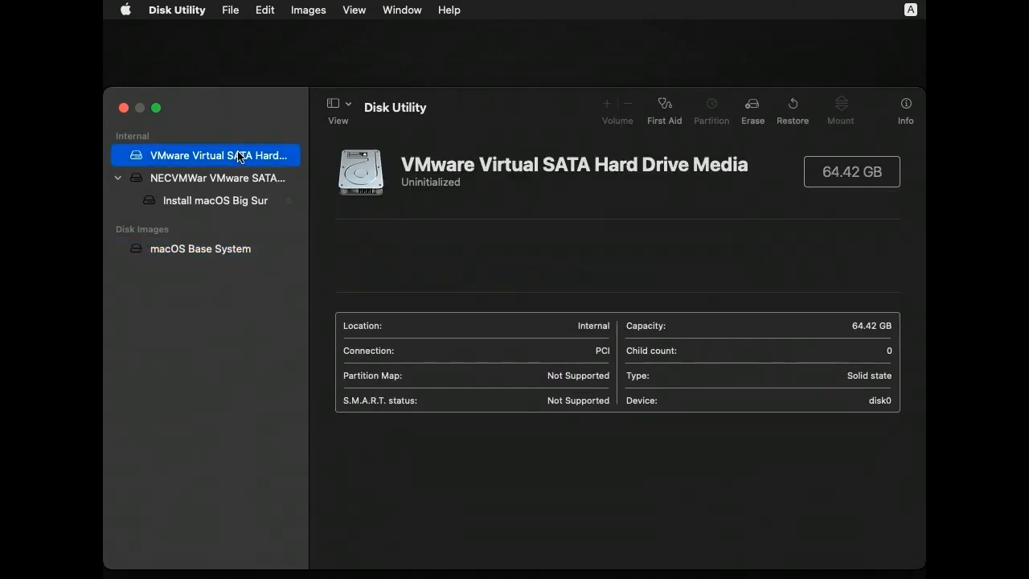
left_click(753, 110)
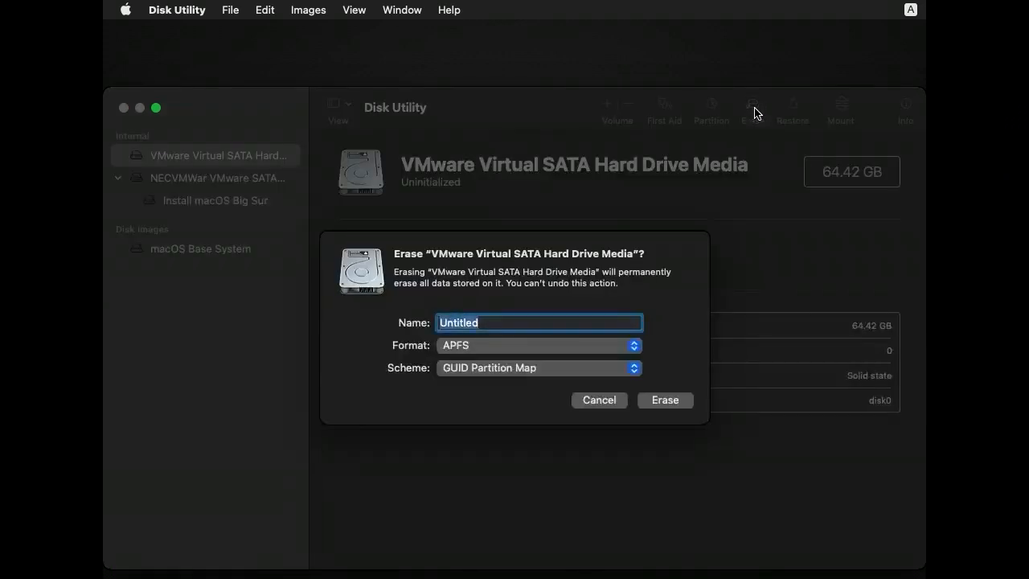
type("Boot")
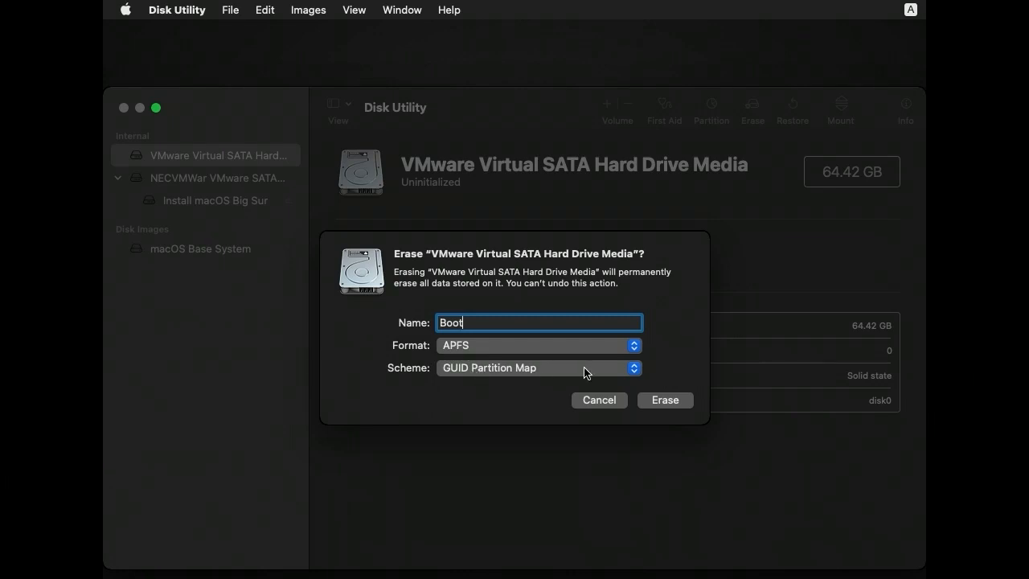
left_click(605, 372)
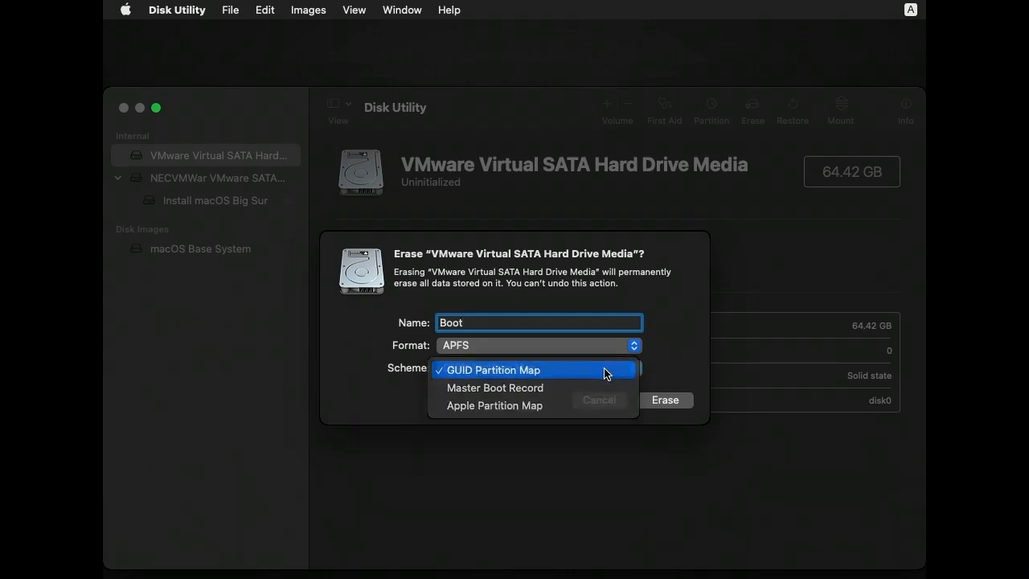
left_click(605, 372)
left_click(606, 372)
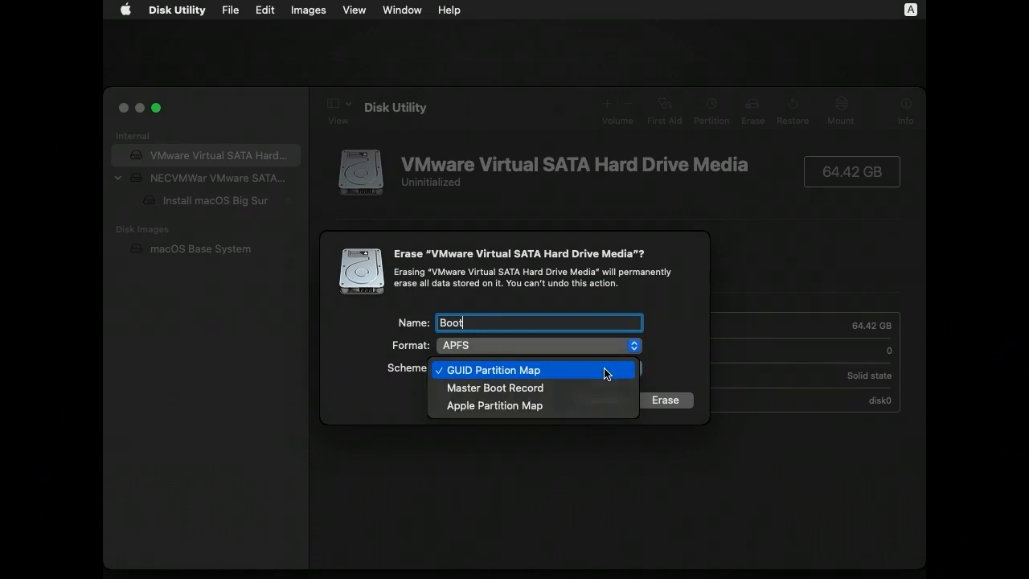
left_click(605, 372)
left_click(665, 402)
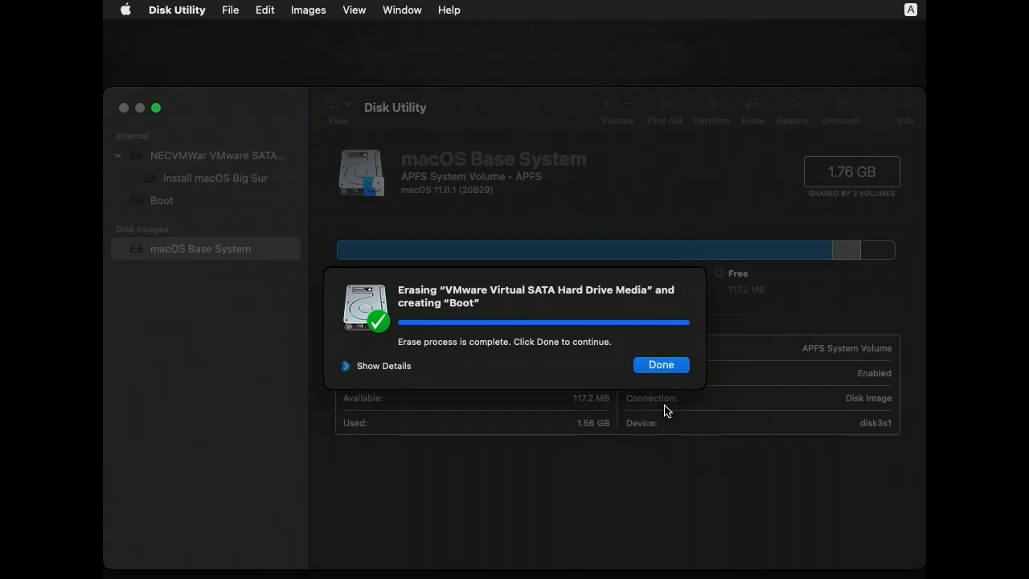
left_click(659, 363)
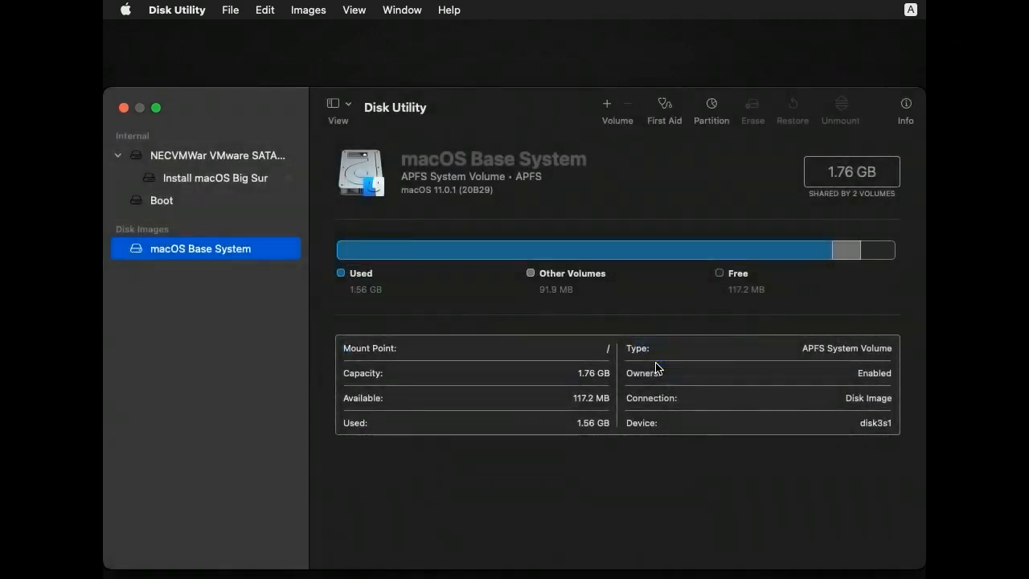
Step: Quit Disk Utility and launch the macOS Big Sur installer
left_click(178, 9)
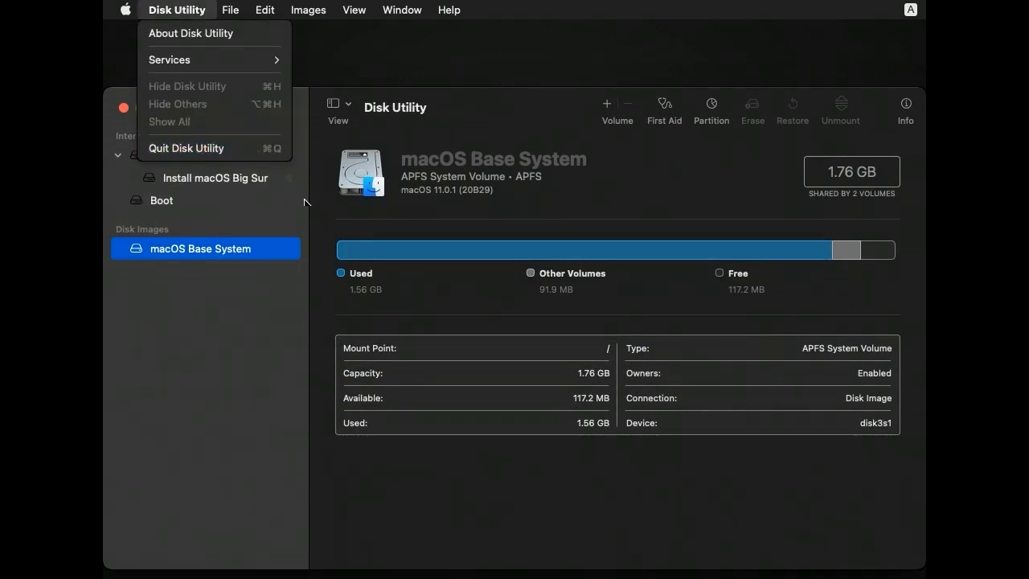
left_click(252, 148)
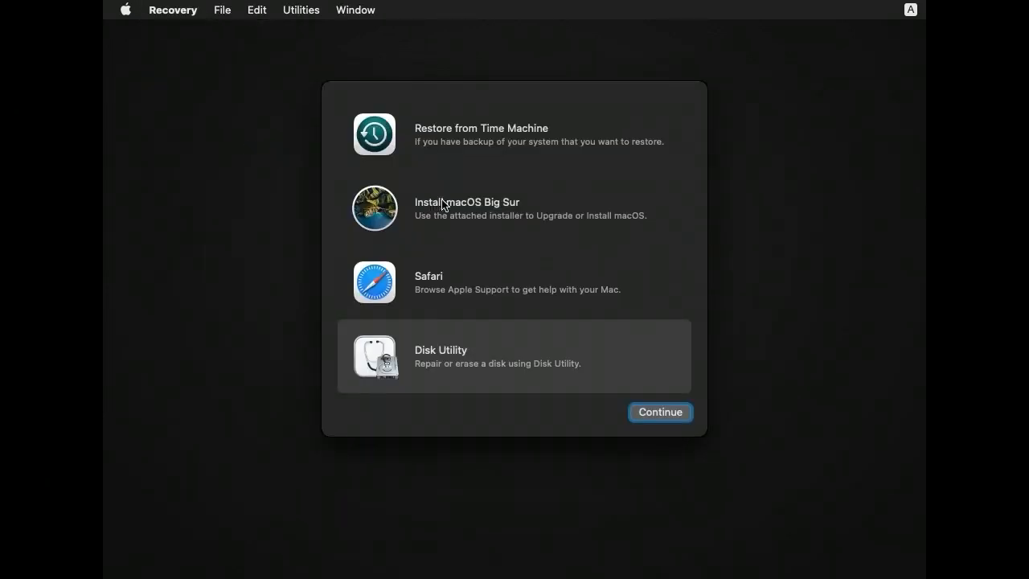
left_click(374, 205)
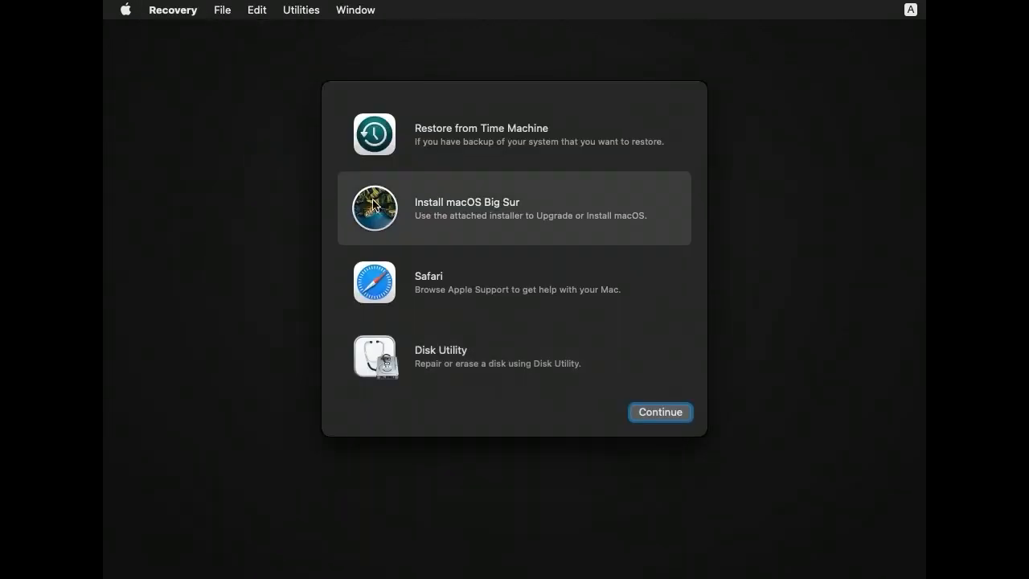
left_click(664, 414)
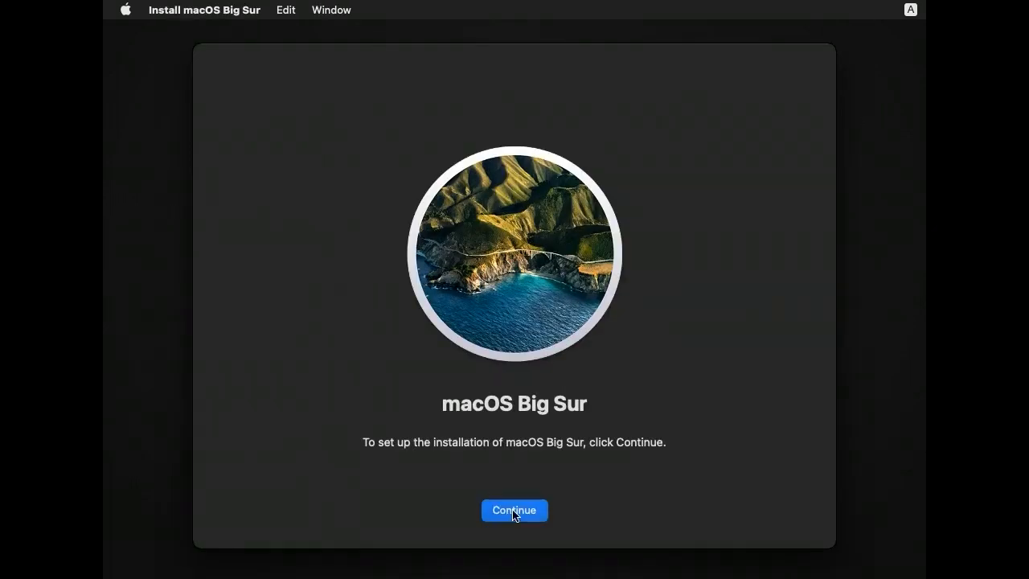
Step: Accept the software license agreement and install macOS Big Sur on the Boot disk
left_click(514, 508)
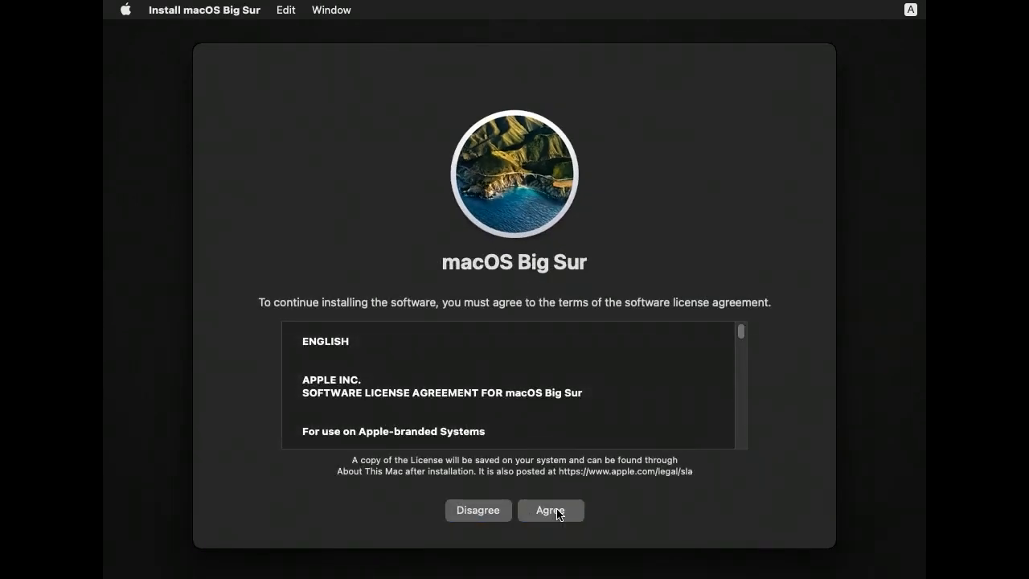
left_click(551, 510)
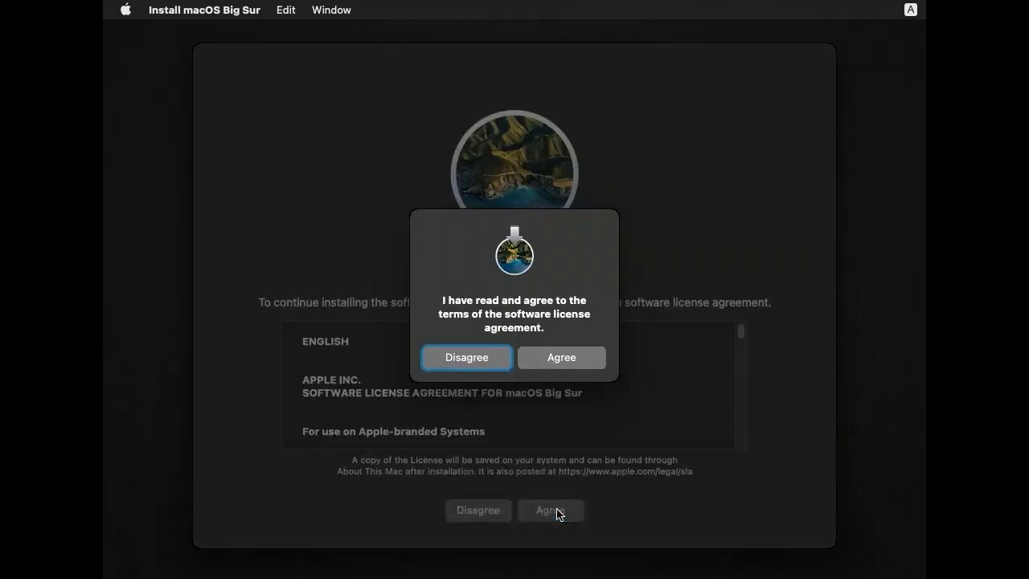
left_click(559, 360)
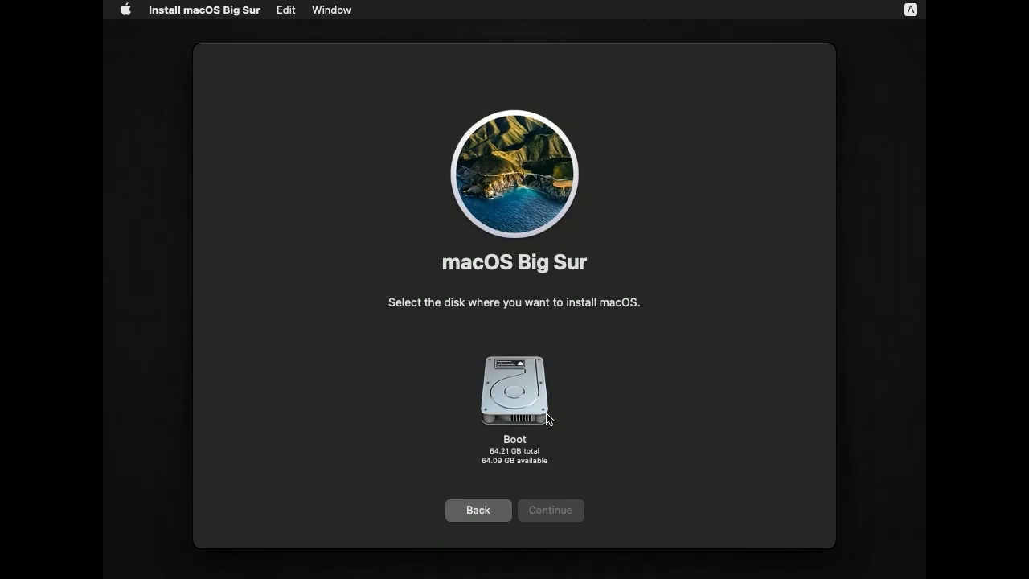
left_click(549, 417)
left_click(560, 508)
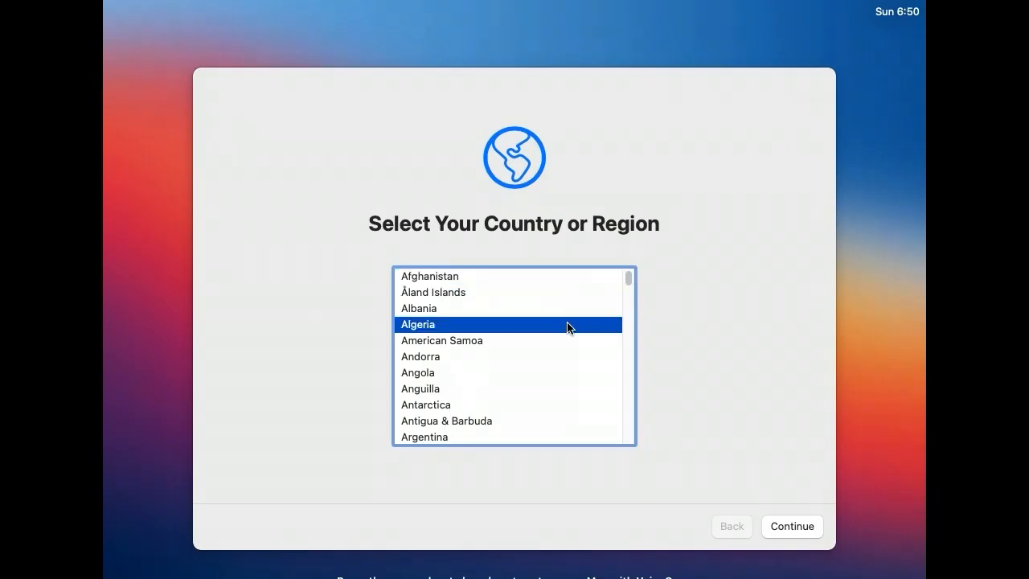
Step: Set the country or region to Canada and accept its suggested written and spoken language settings
key("c")
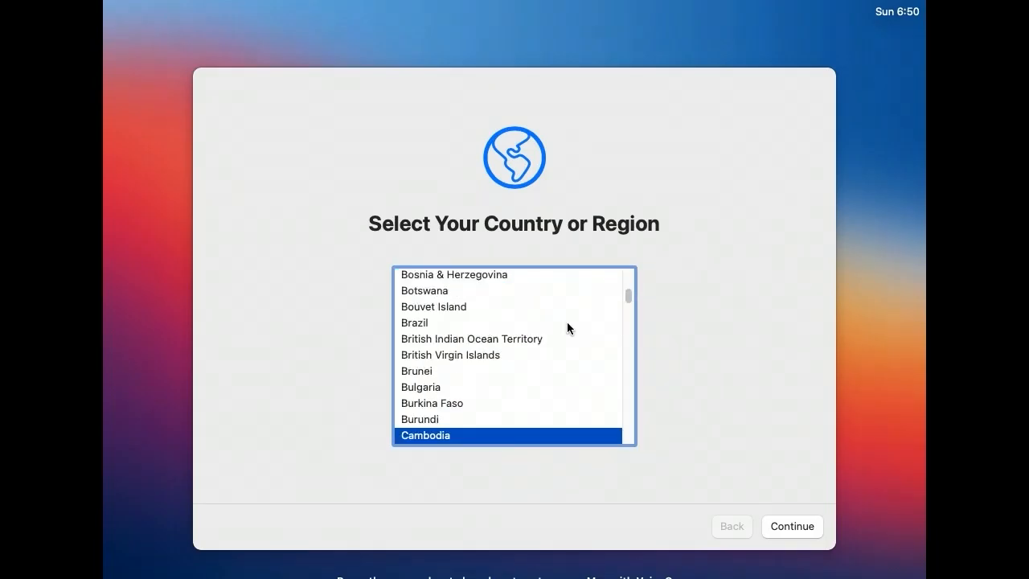
key("Down")
key("Down")
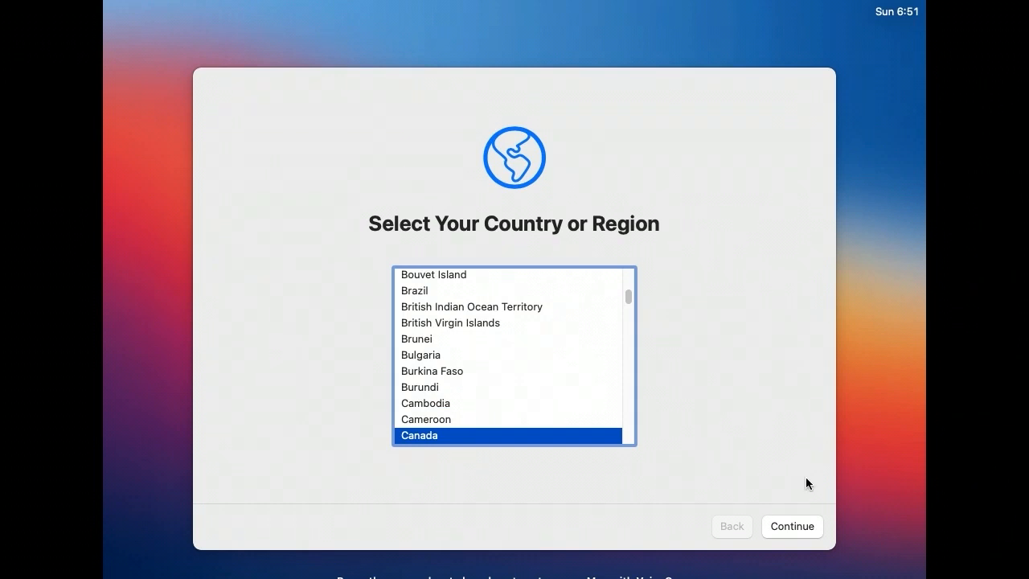
left_click(788, 528)
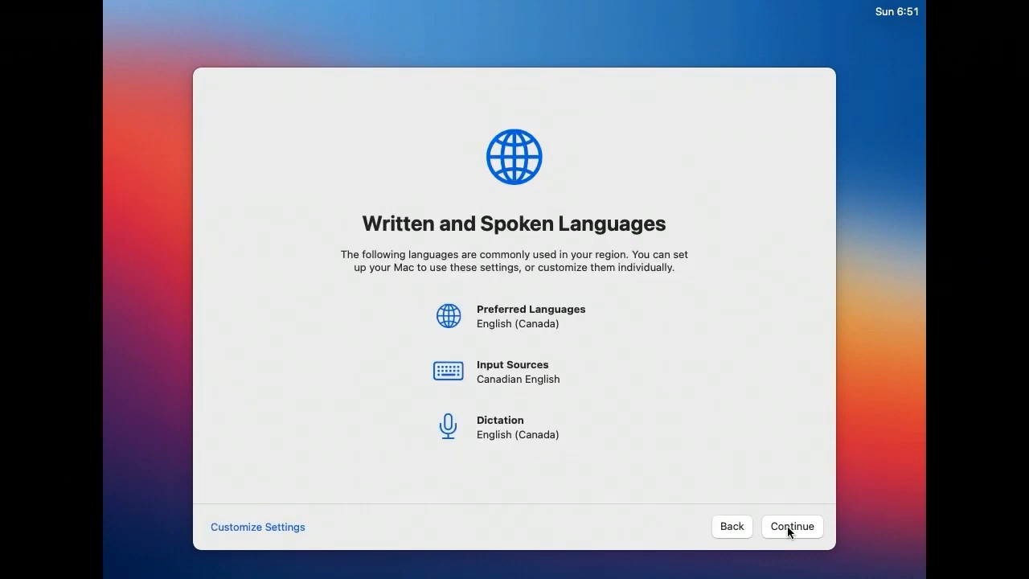
left_click(786, 525)
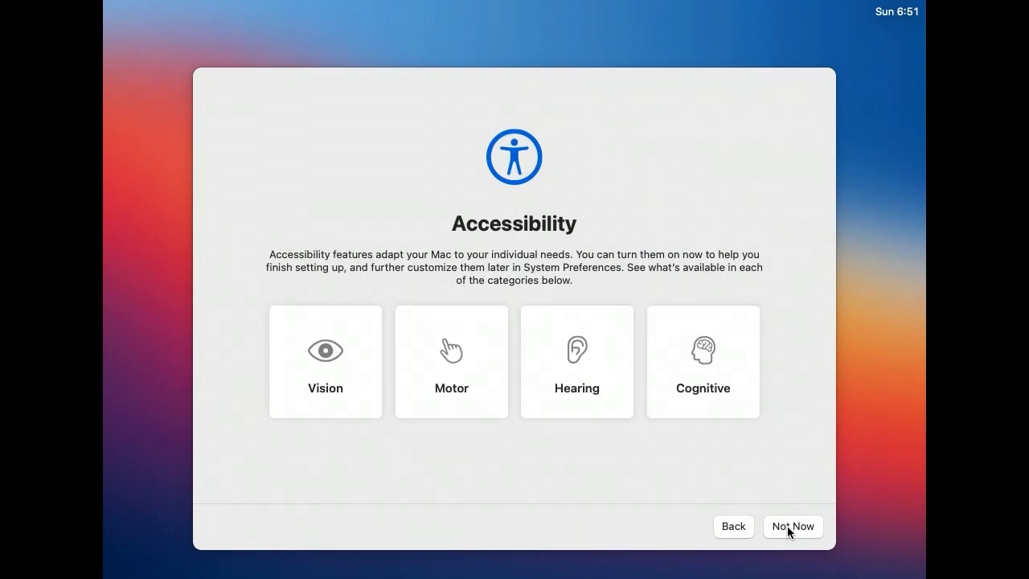
Step: Skip the accessibility features and the transfer of information from another computer
left_click(787, 525)
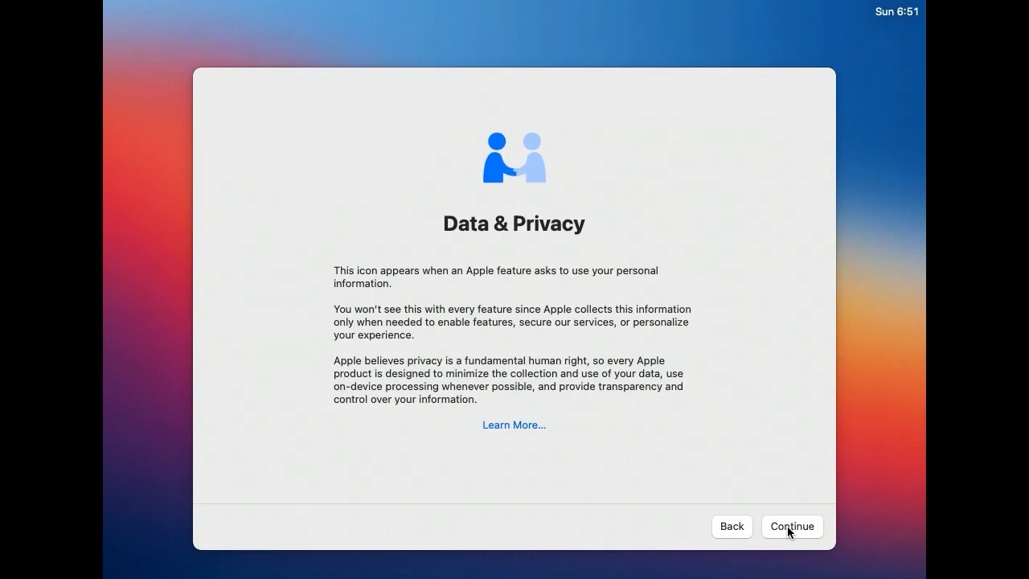
left_click(787, 526)
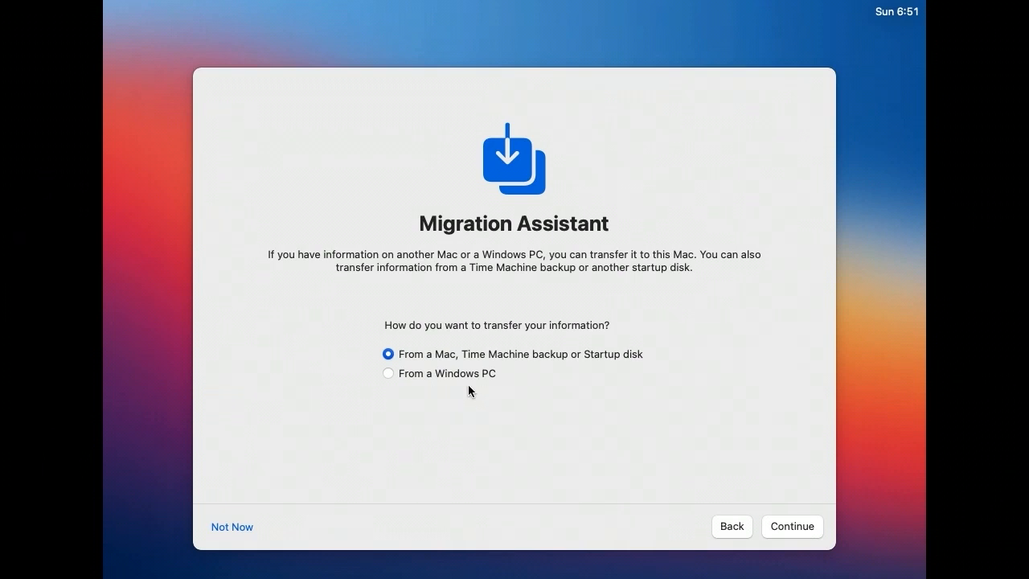
left_click(232, 527)
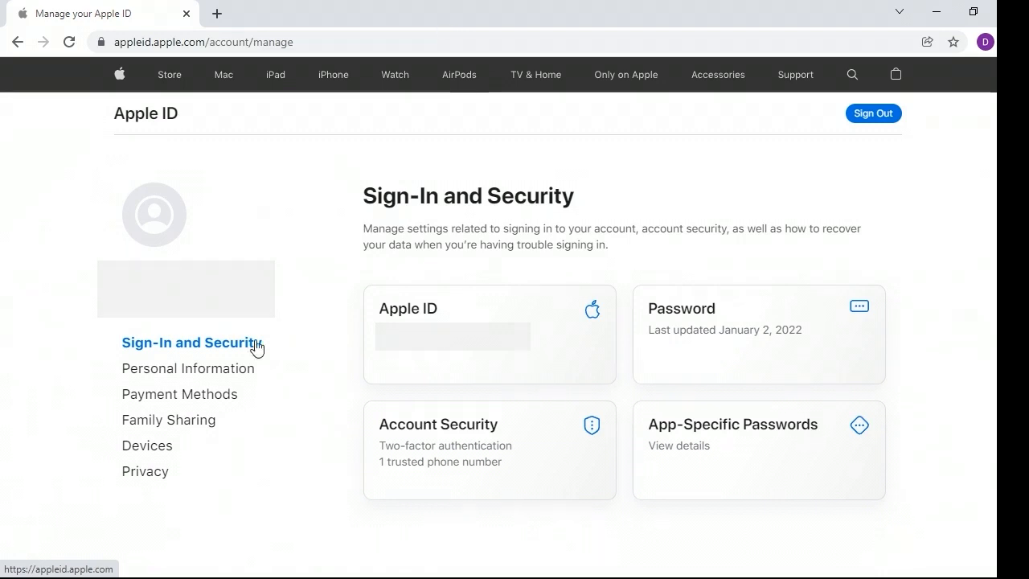
Step: Check the devices associated with the account on the Apple ID website in the browser
left_click(156, 450)
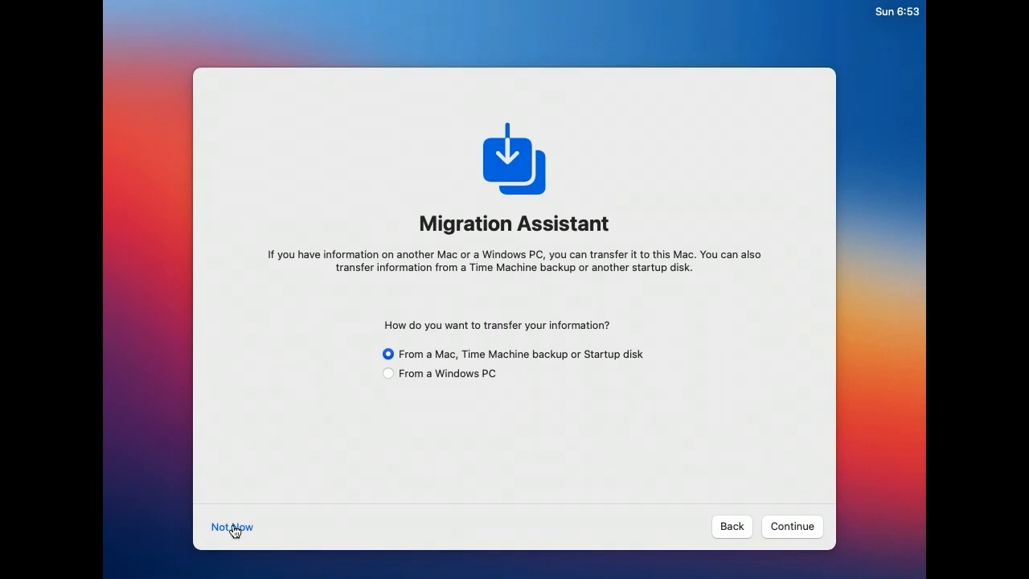
Step: Back in the Mac's setup assistant, skip signing in with an Apple ID
left_click(232, 527)
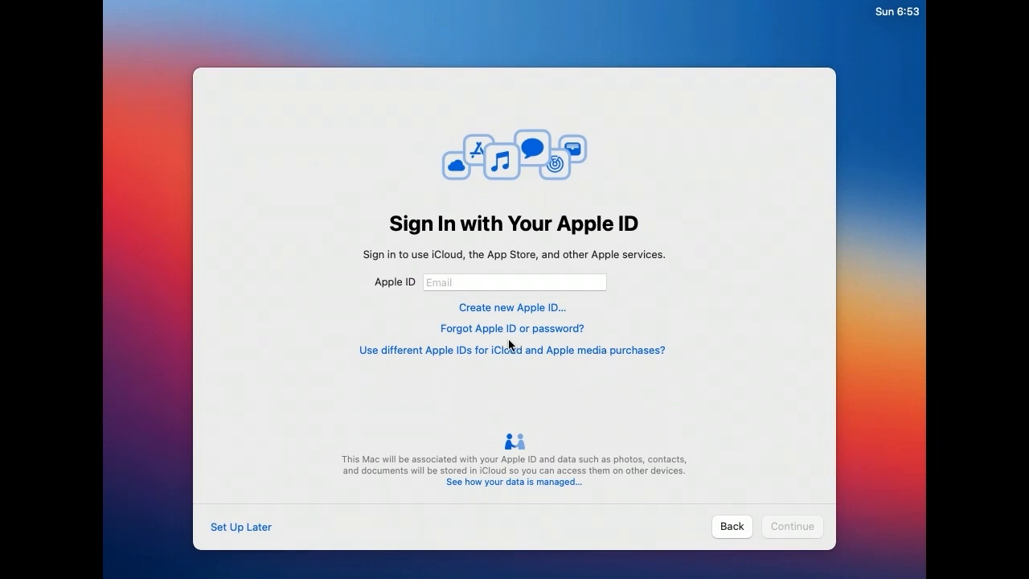
left_click(249, 528)
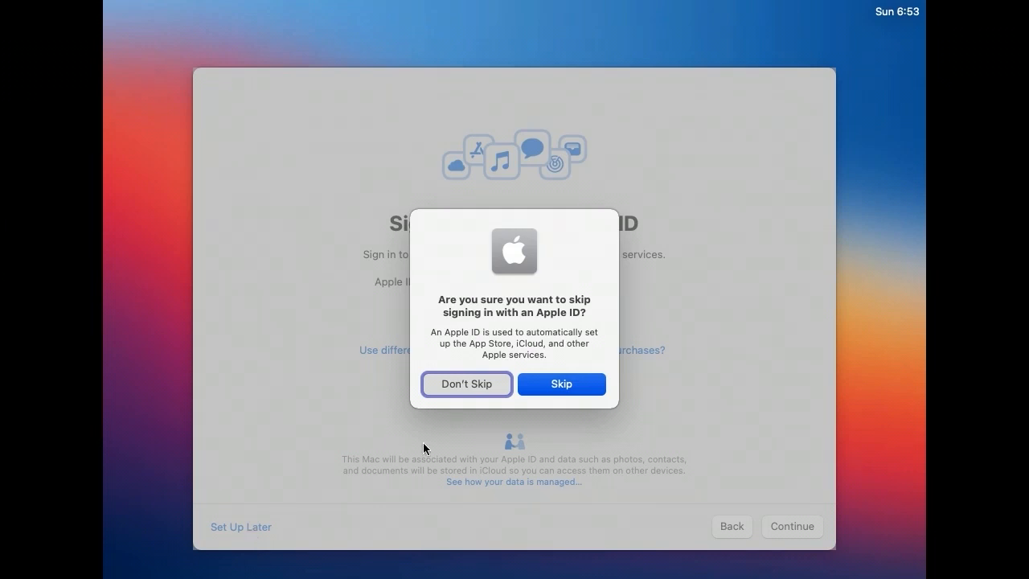
left_click(569, 389)
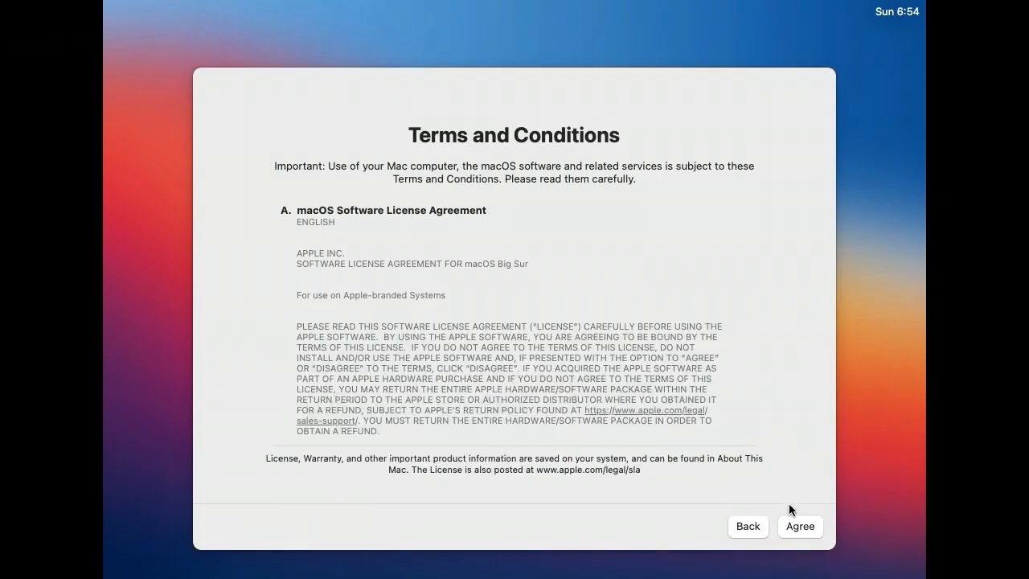
Step: Agree to the macOS Software License Agreement and create the computer account with a full name, account name, password and password hint
left_click(800, 527)
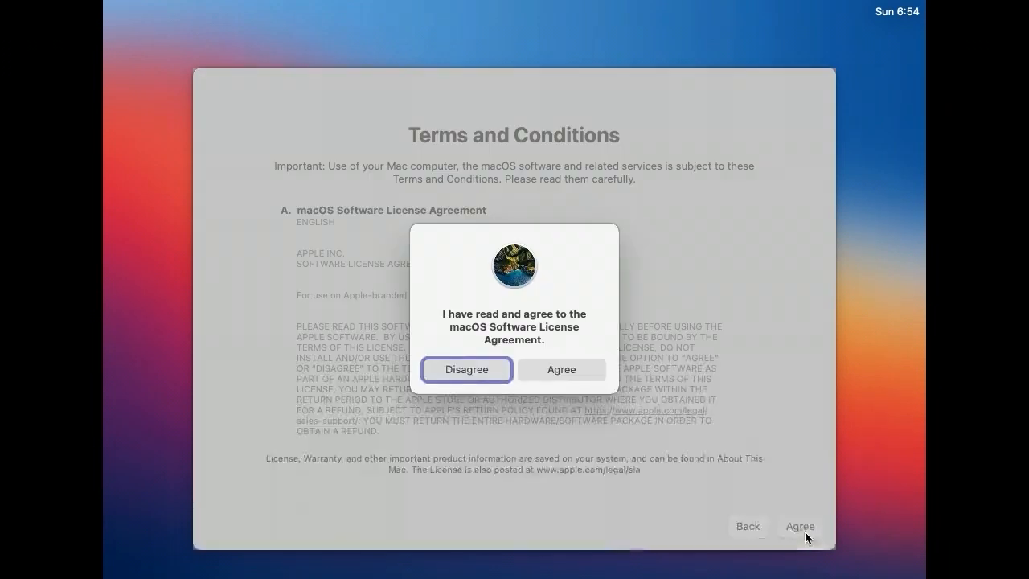
left_click(562, 370)
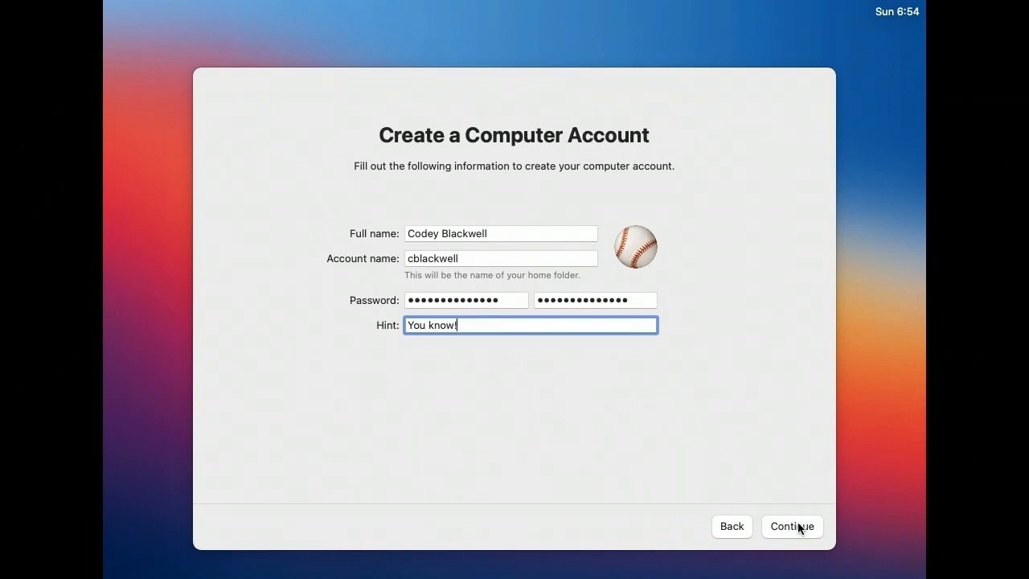
left_click(798, 526)
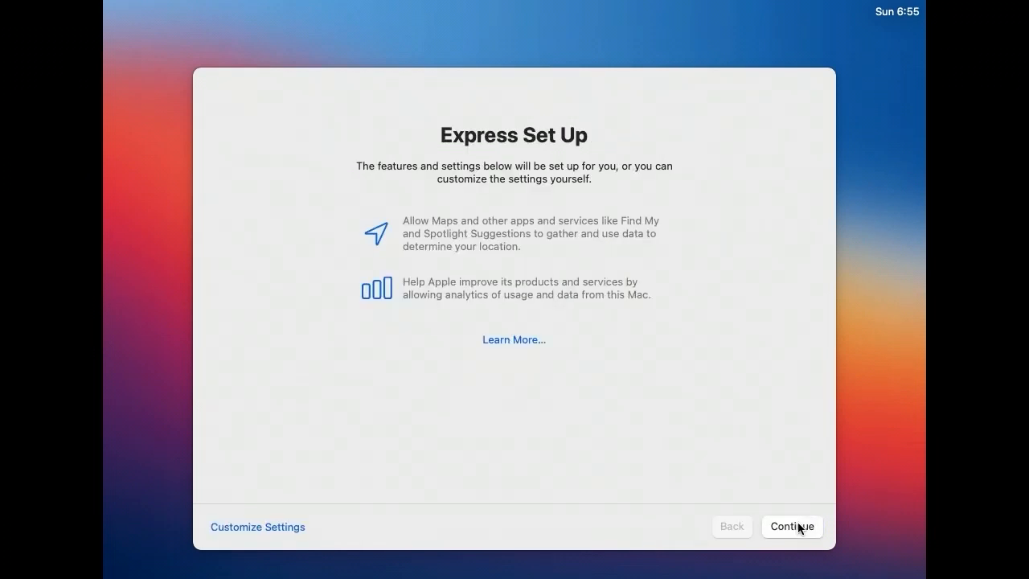
Step: Complete the setup with the Express Set Up defaults, Siri audio sharing set to Not Now and the Light appearance
left_click(798, 527)
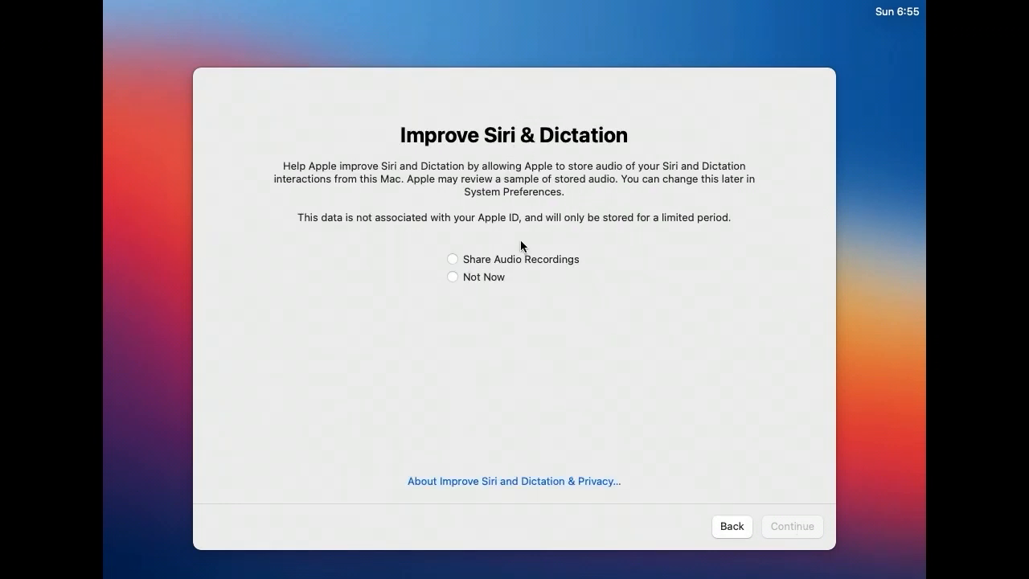
left_click(479, 277)
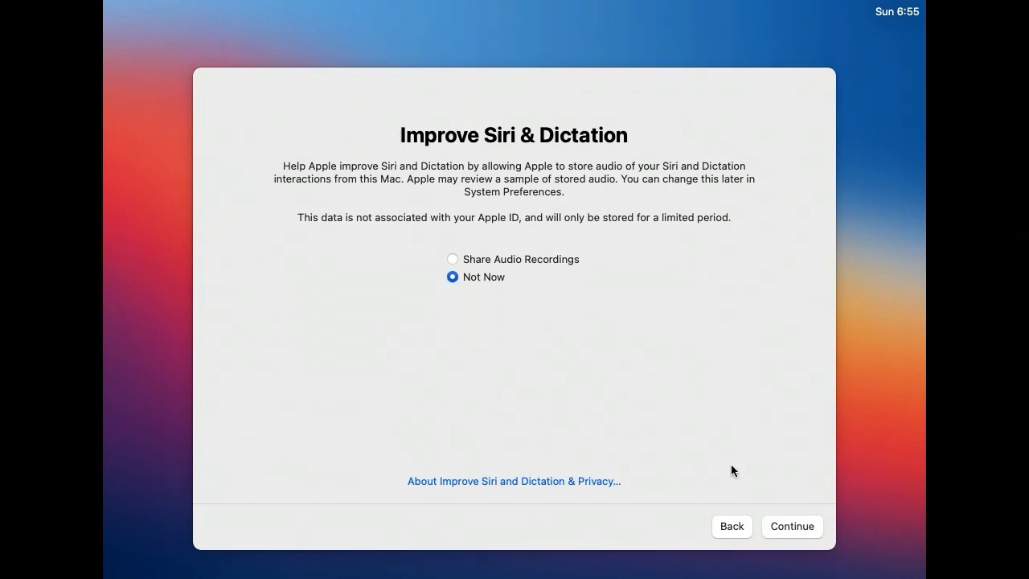
left_click(799, 525)
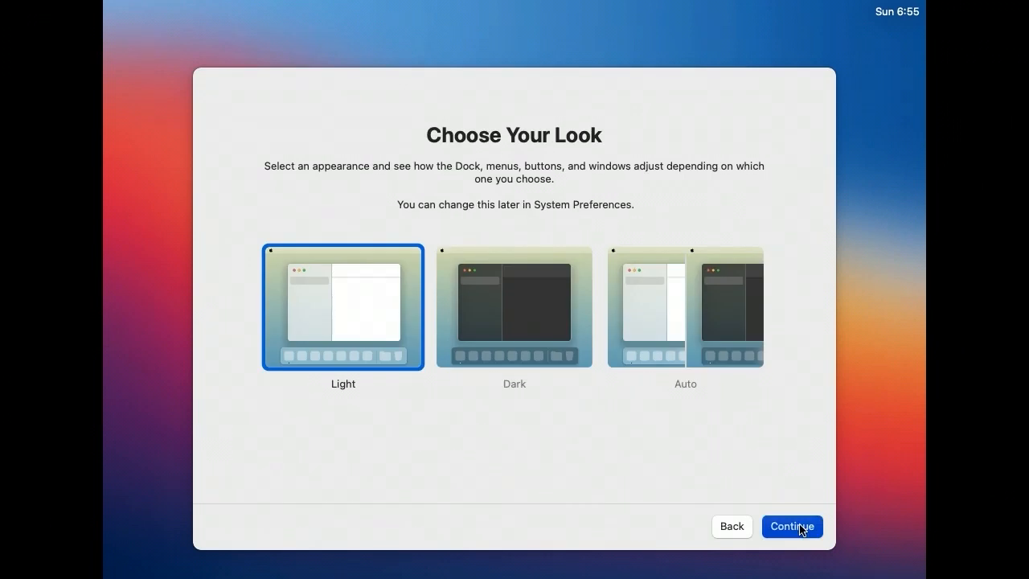
left_click(799, 527)
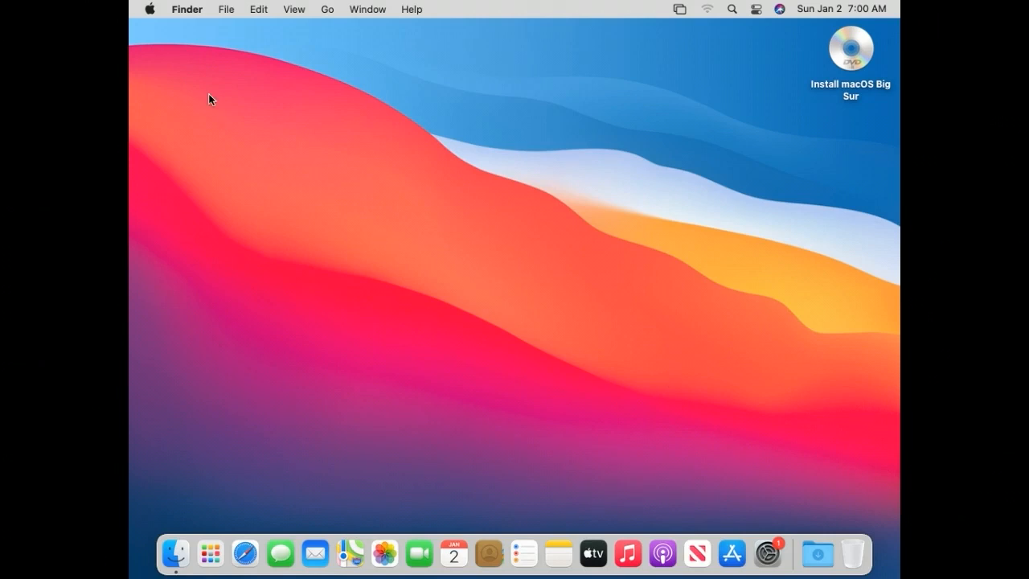
left_click(153, 9)
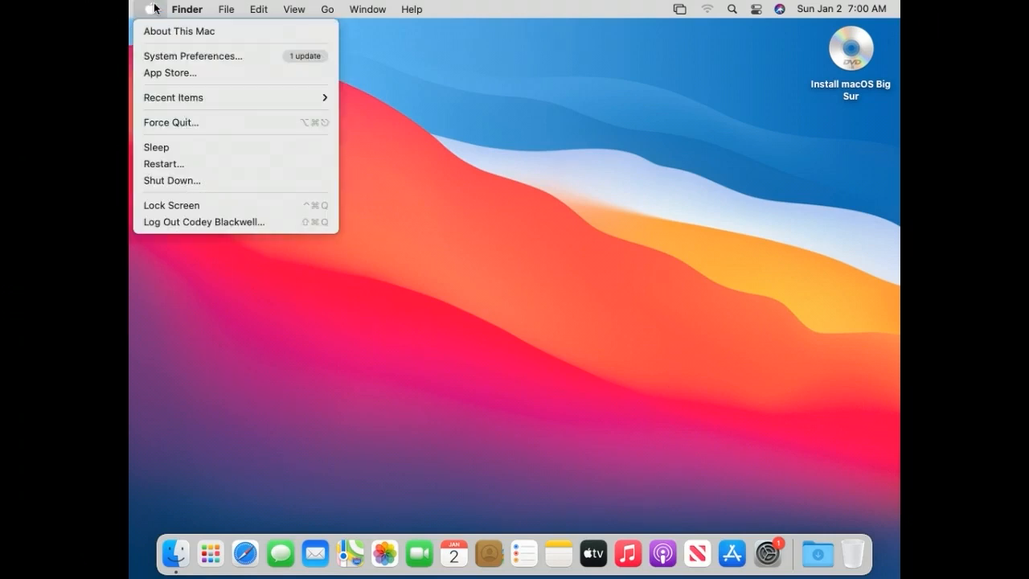
mouse_move(186, 9)
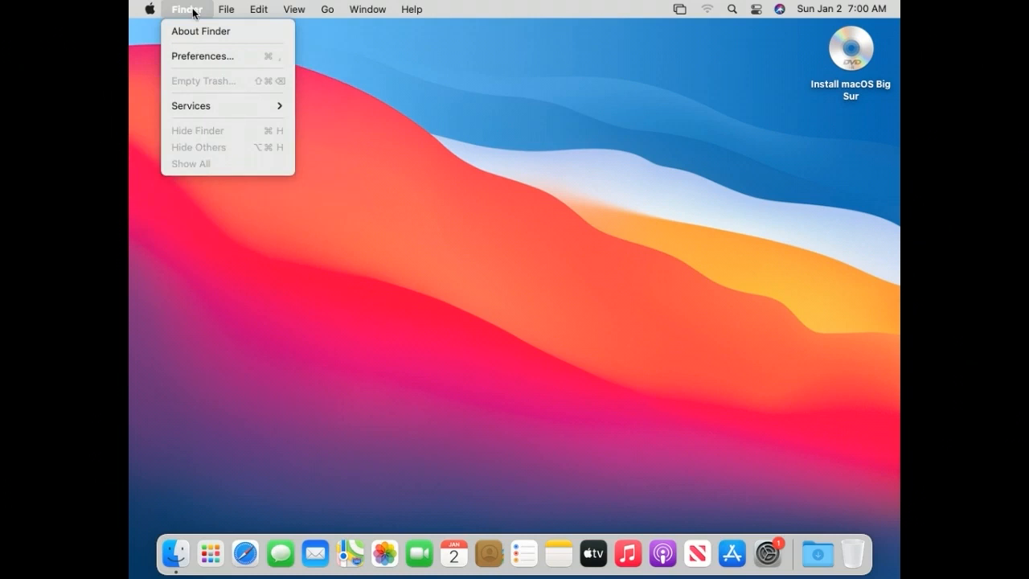
left_click(521, 225)
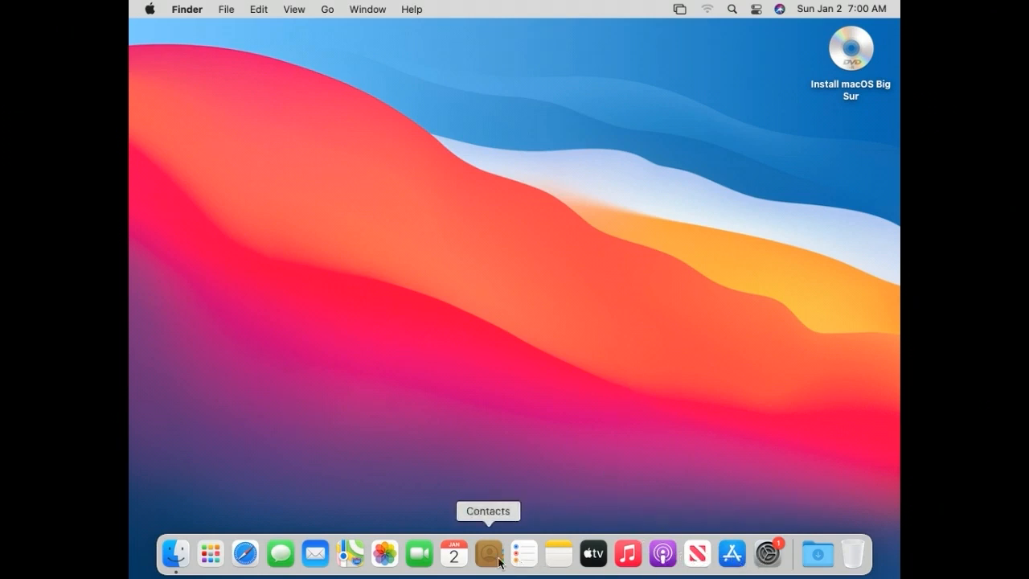
Step: Check the Ethernet connection's status and IP settings in the Network preferences, then close System Preferences
left_click(707, 10)
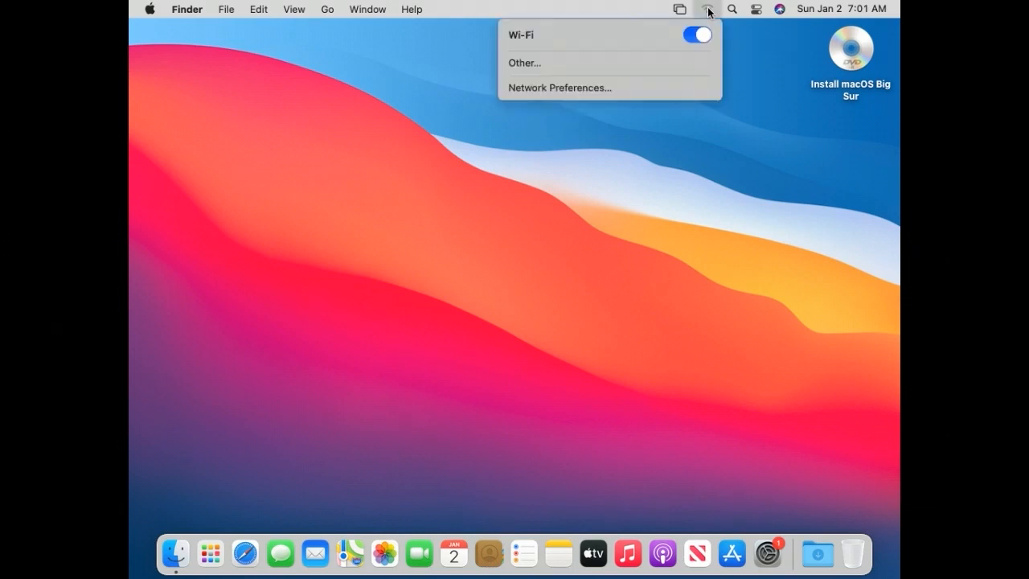
left_click(581, 91)
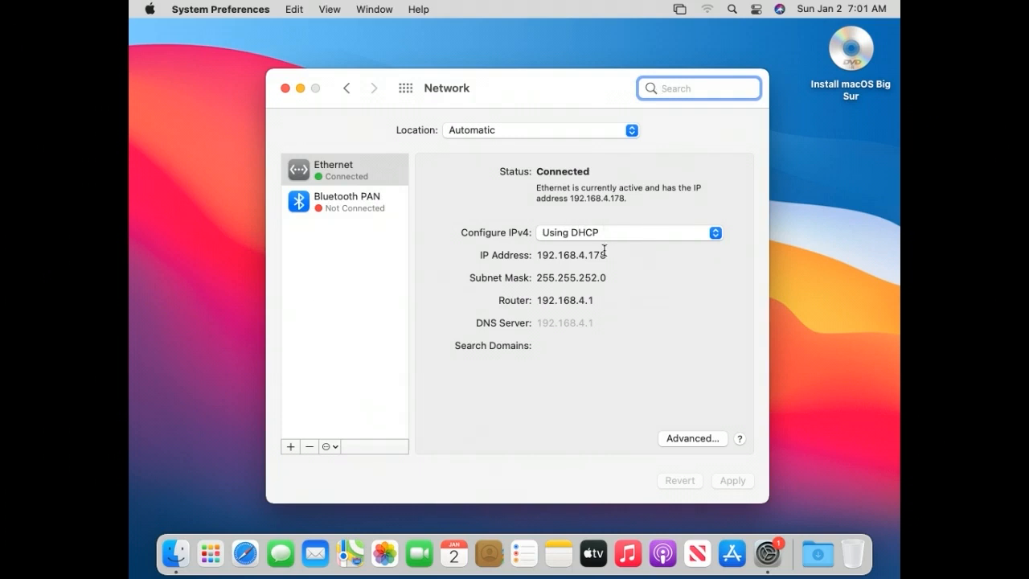
left_click(285, 88)
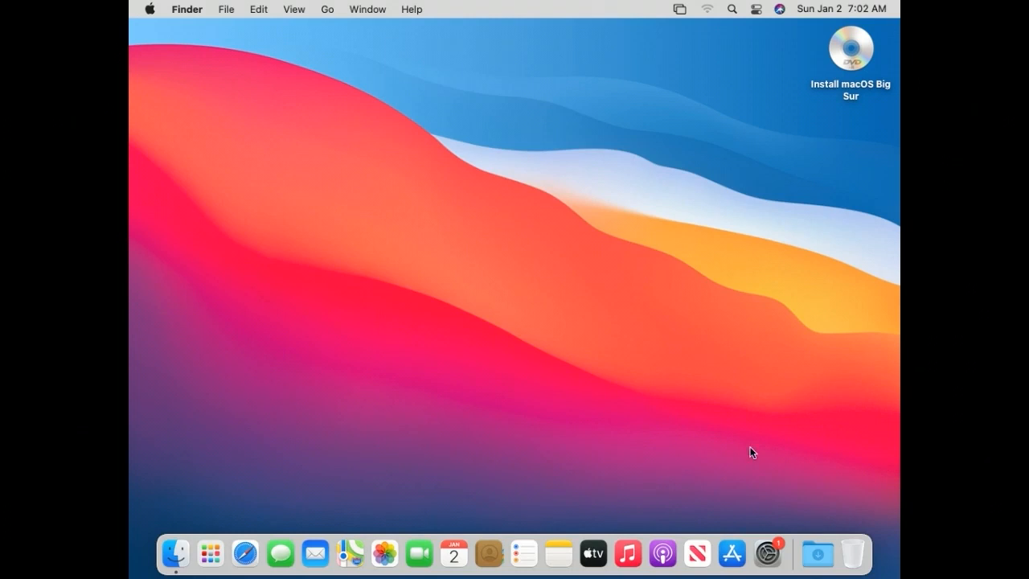
Step: Open the App Store and continue past the What's New introduction to the Discover page
left_click(733, 558)
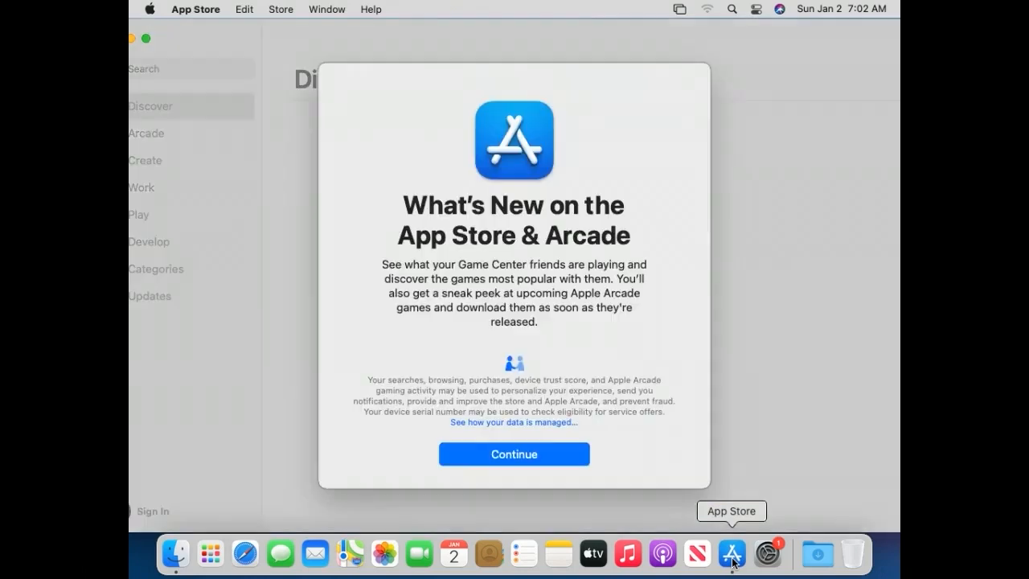
left_click(555, 459)
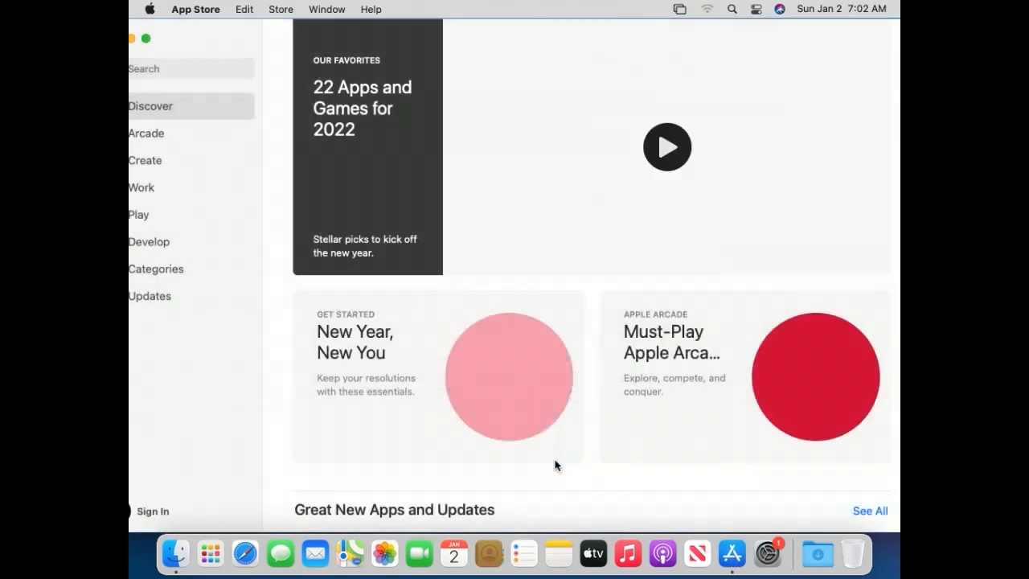